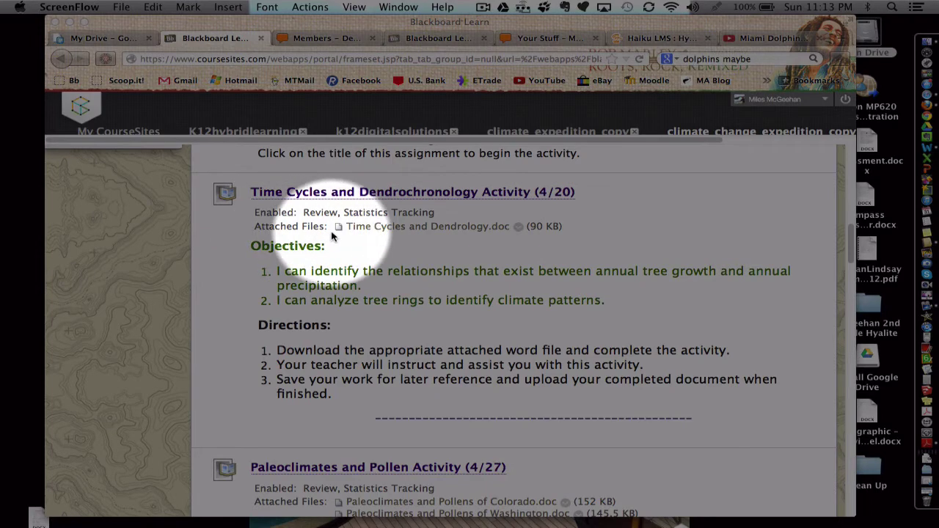
# Download Presidential Question Rubric(2).doc from Presidential Questions Blog III, then close the downloads list.
pyautogui.scroll(-20, 331, 236)
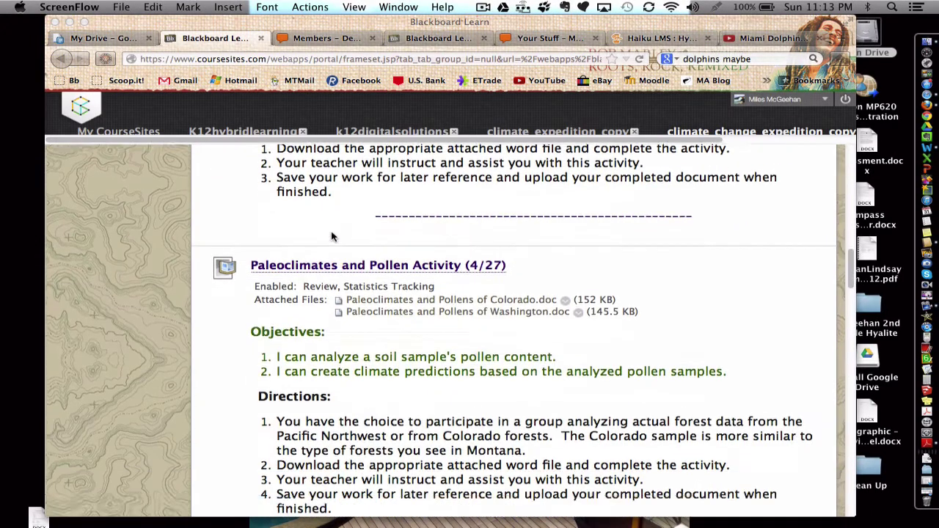
pyautogui.scroll(-15, 331, 236)
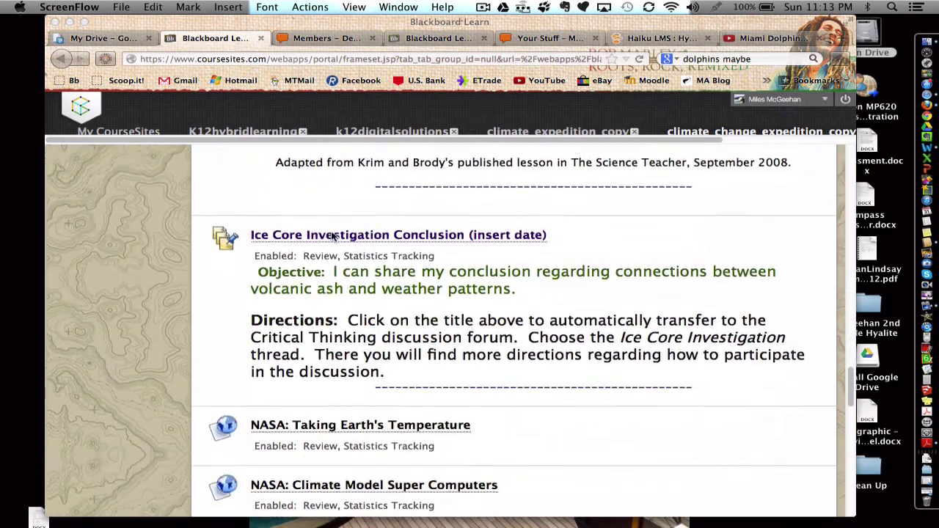
pyautogui.scroll(-3, 331, 235)
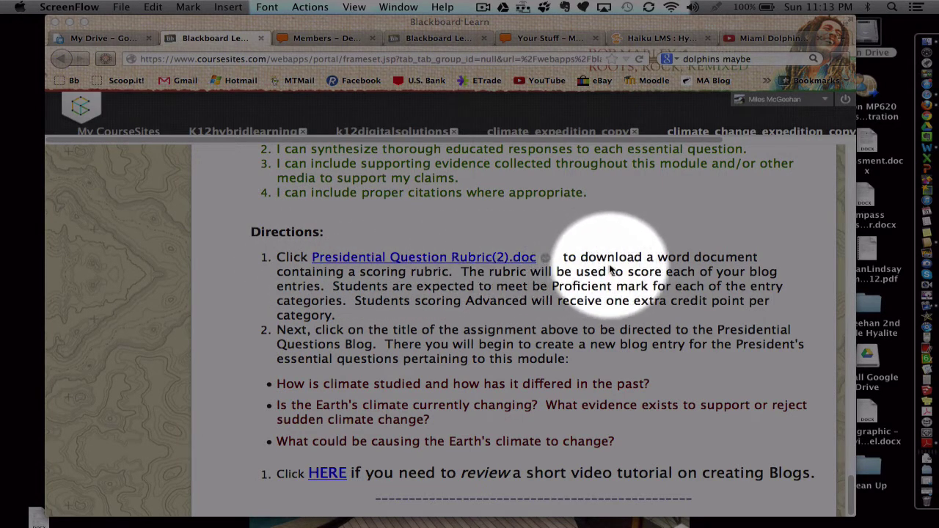
pyautogui.click(469, 258)
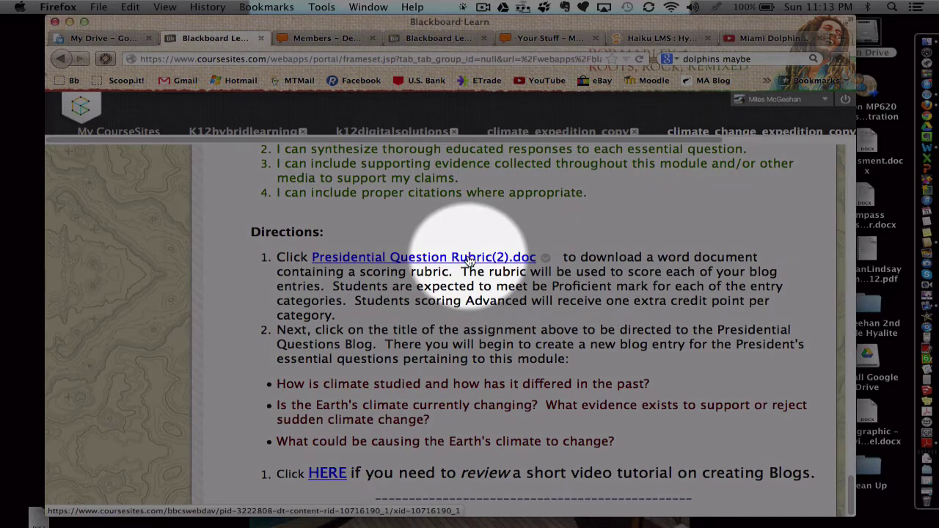
pyautogui.click(469, 258)
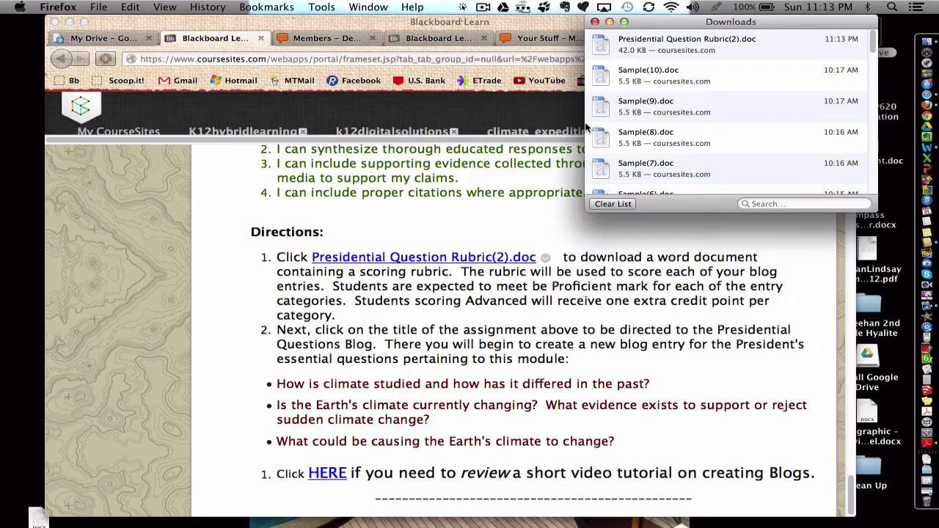
pyautogui.click(595, 21)
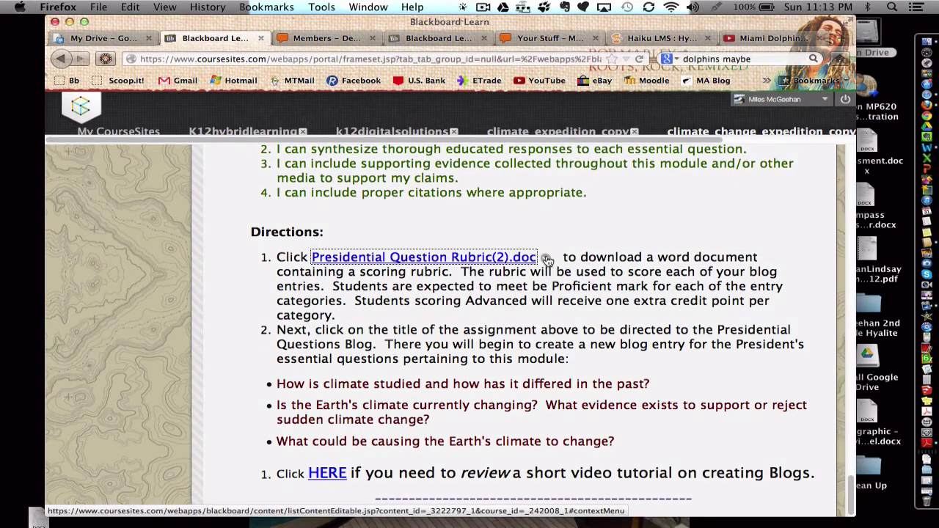
pyautogui.scroll(2, 547, 261)
pyautogui.scroll(10, 547, 261)
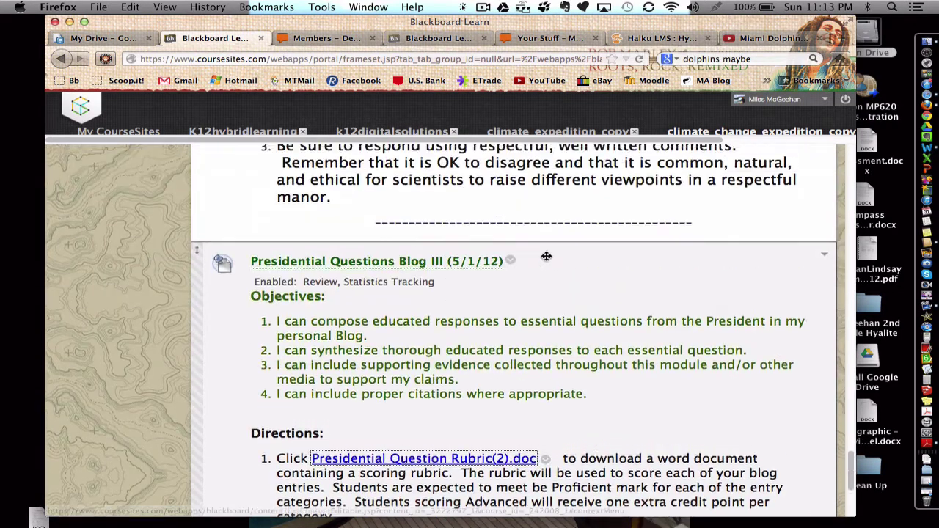
pyautogui.scroll(20, 547, 261)
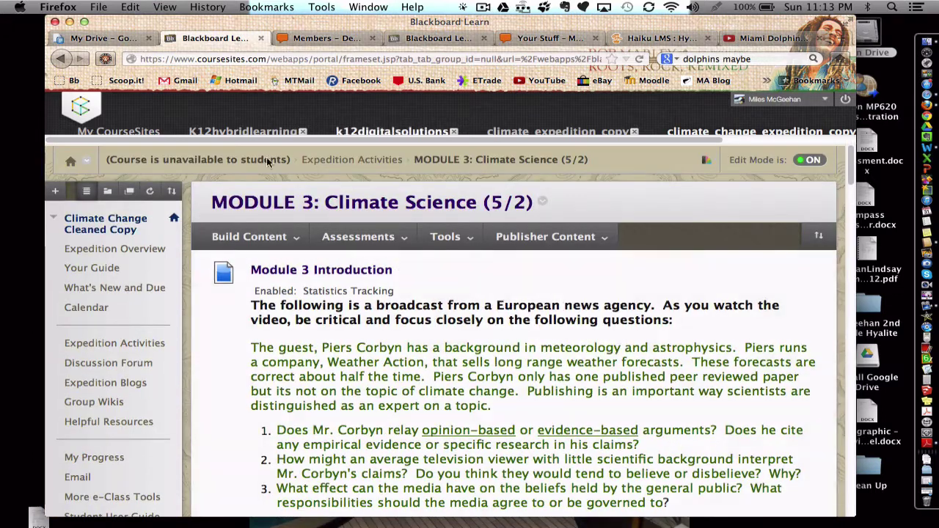
# Start a new Assessments > Assignment item in Module 3 named 'Attach files'.
pyautogui.click(291, 238)
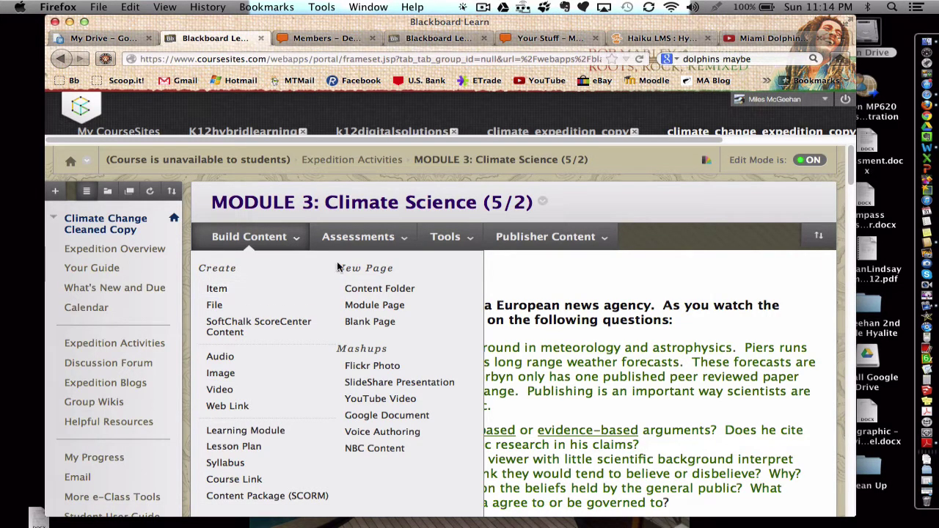
pyautogui.click(359, 242)
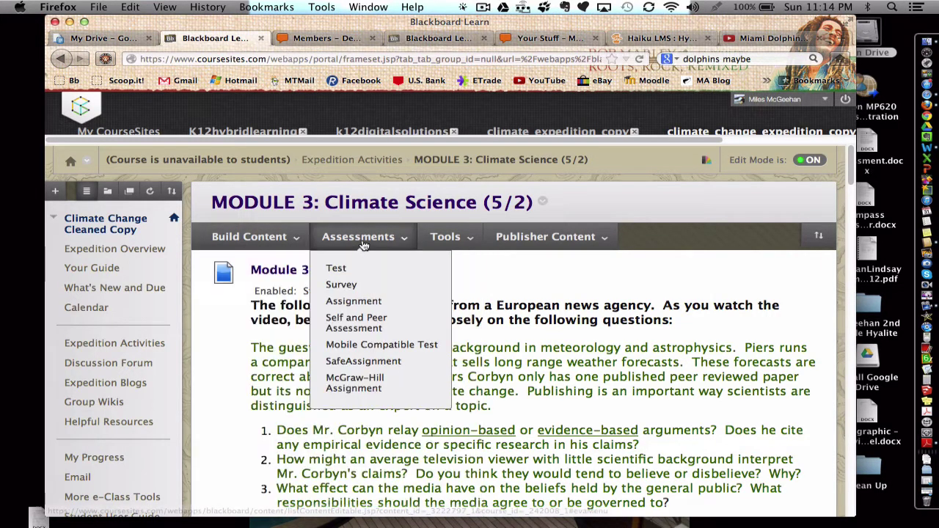
pyautogui.click(355, 303)
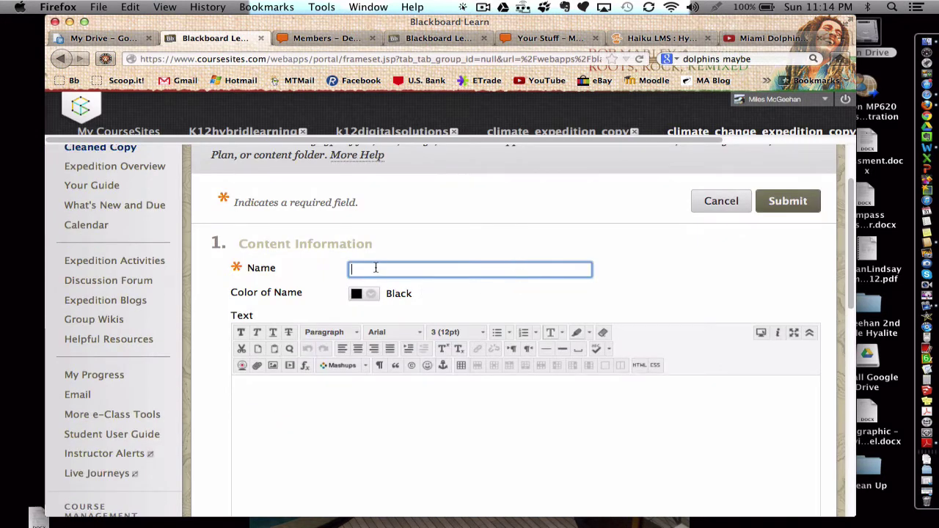
pyautogui.click(375, 268)
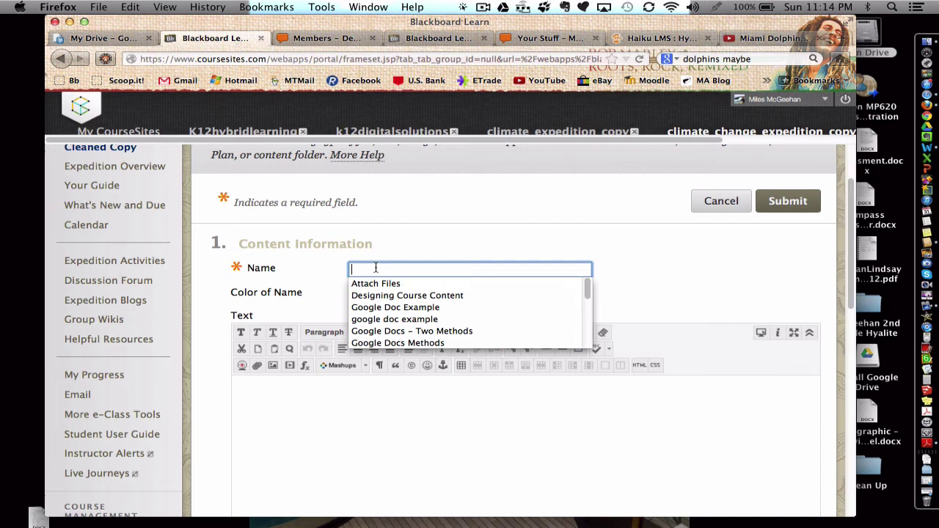
pyautogui.write('At')
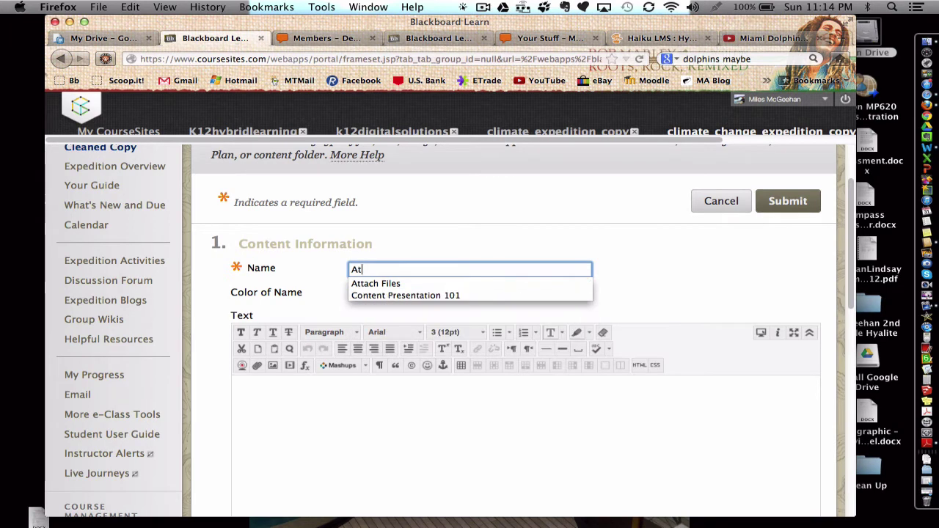
pyautogui.write('tach file')
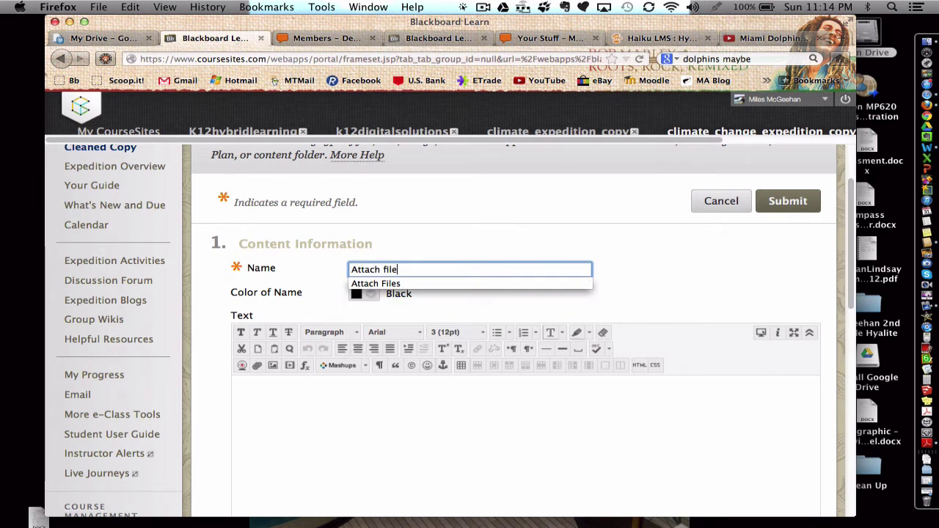
pyautogui.write('s')
# Begin attaching a file from the computer, then cancel the file chooser without picking one.
pyautogui.click(288, 300)
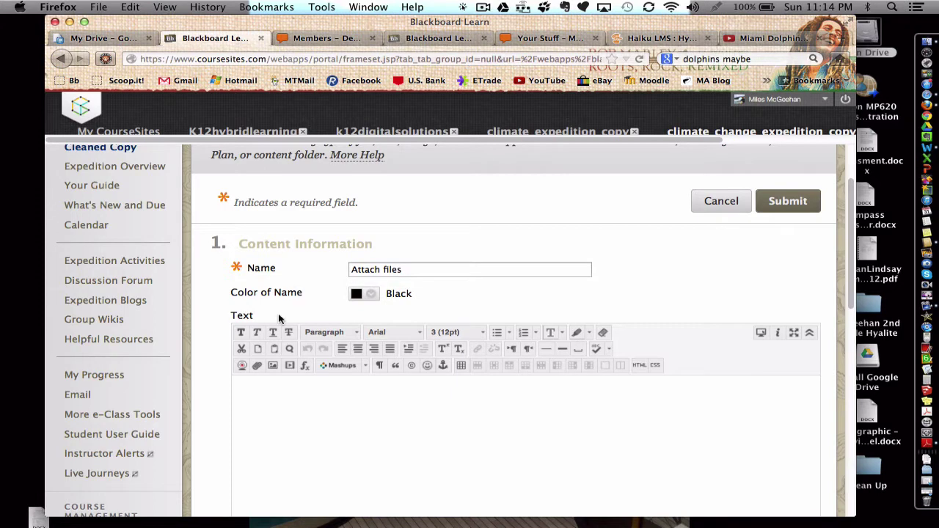
pyautogui.click(313, 405)
pyautogui.scroll(-5, 314, 405)
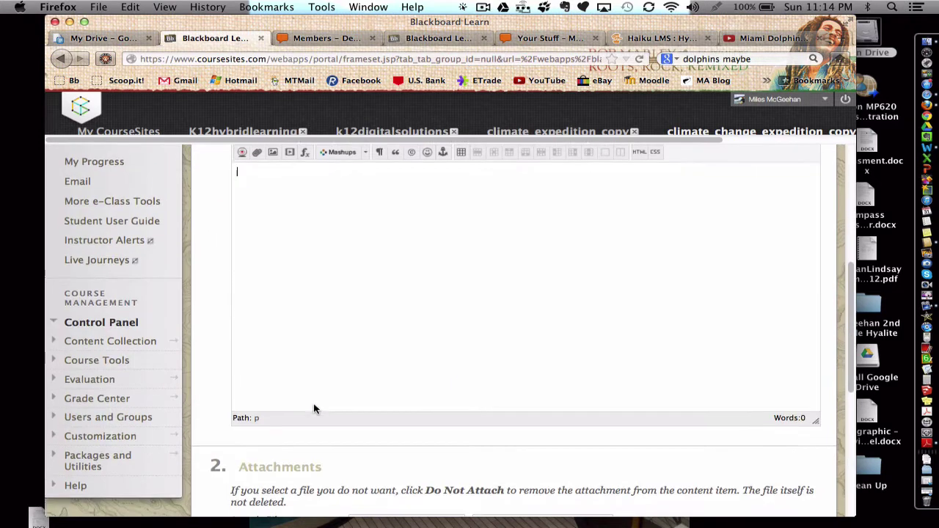
pyautogui.scroll(-3, 314, 408)
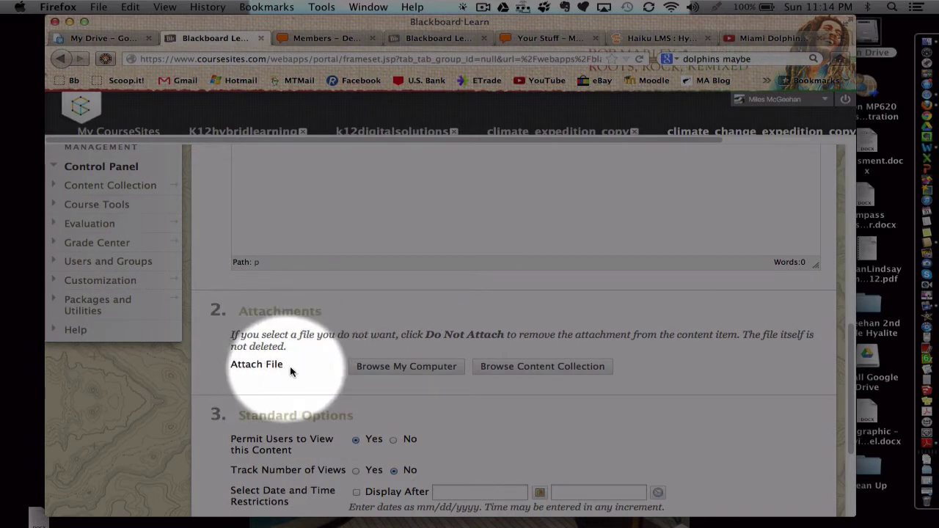
pyautogui.click(398, 366)
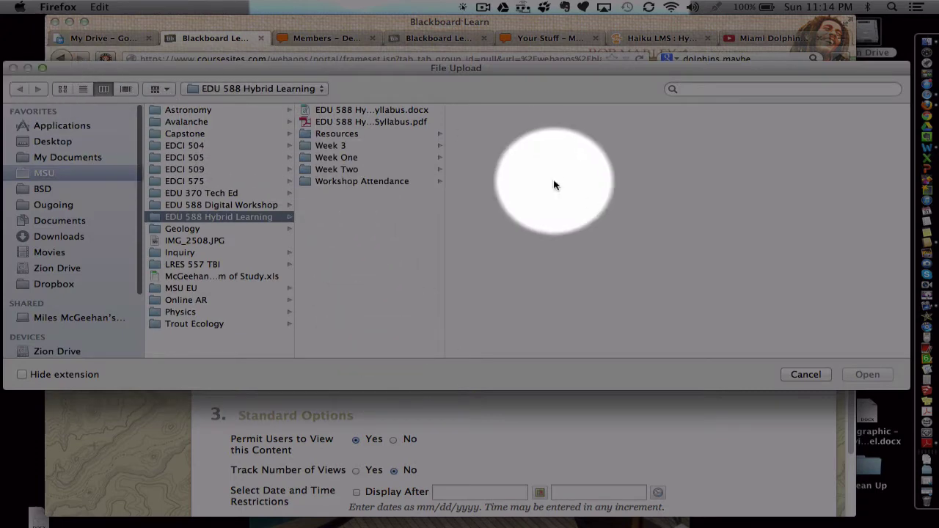
pyautogui.click(807, 374)
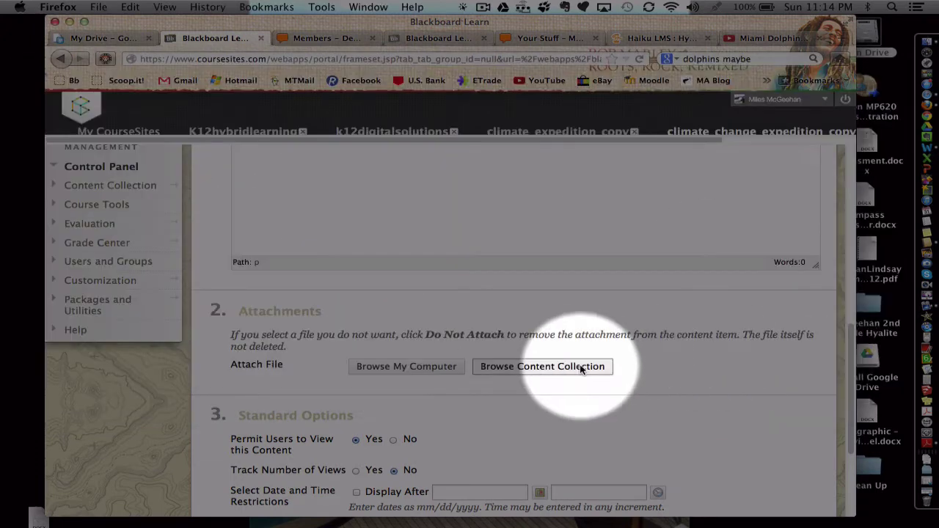
pyautogui.scroll(-5, 579, 371)
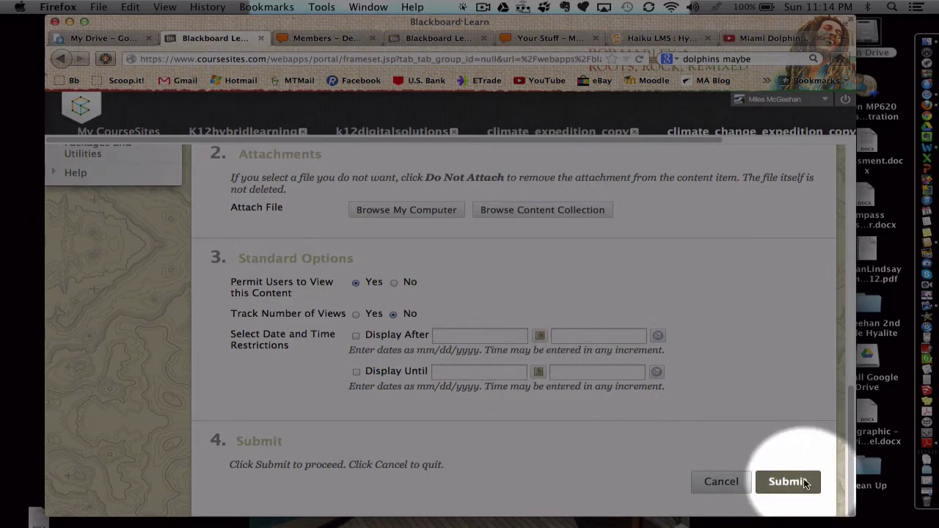
pyautogui.click(733, 485)
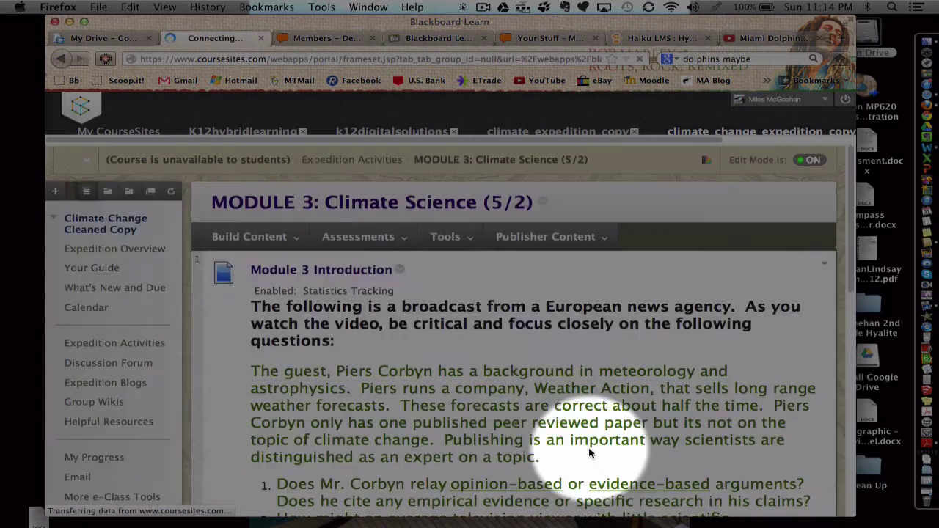
pyautogui.scroll(-10, 484, 352)
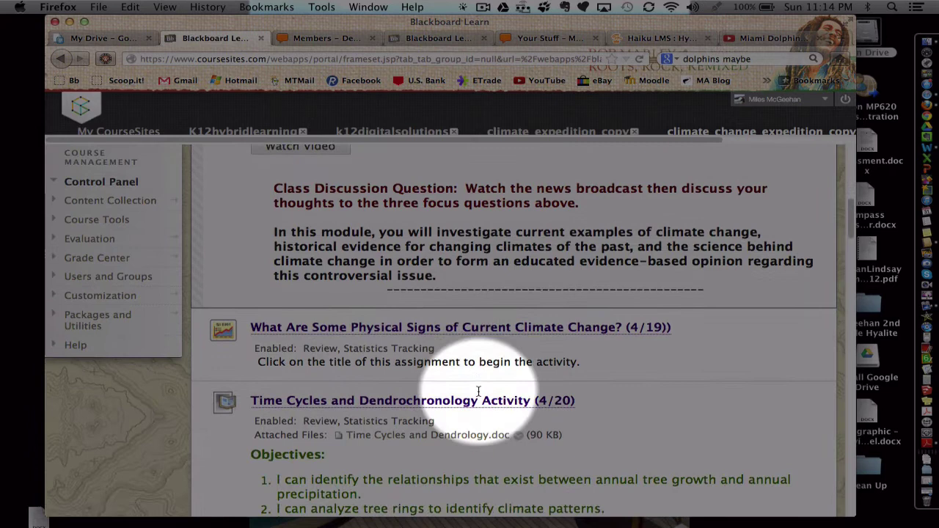
pyautogui.scroll(-4, 462, 367)
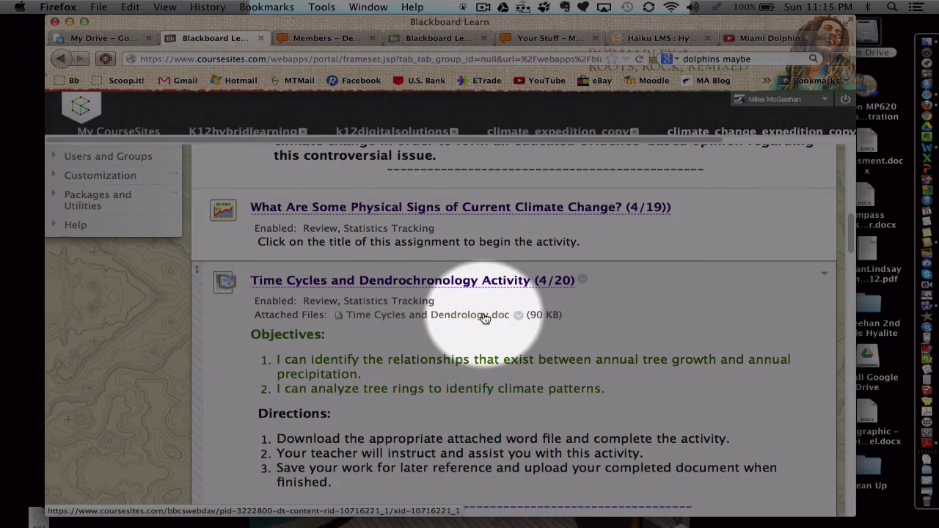
pyautogui.scroll(15, 484, 317)
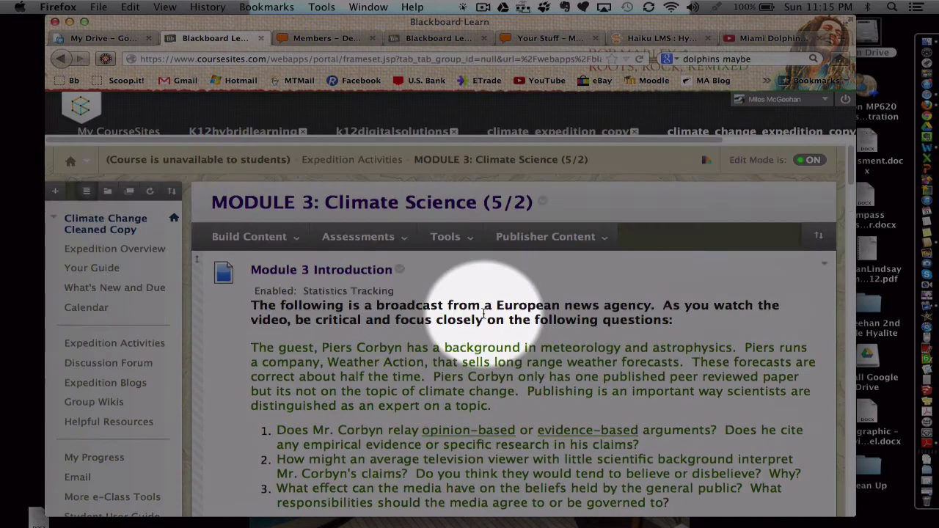
# Create a new Build Content item named 'Attach Files Version Two'.
pyautogui.click(389, 239)
pyautogui.click(279, 240)
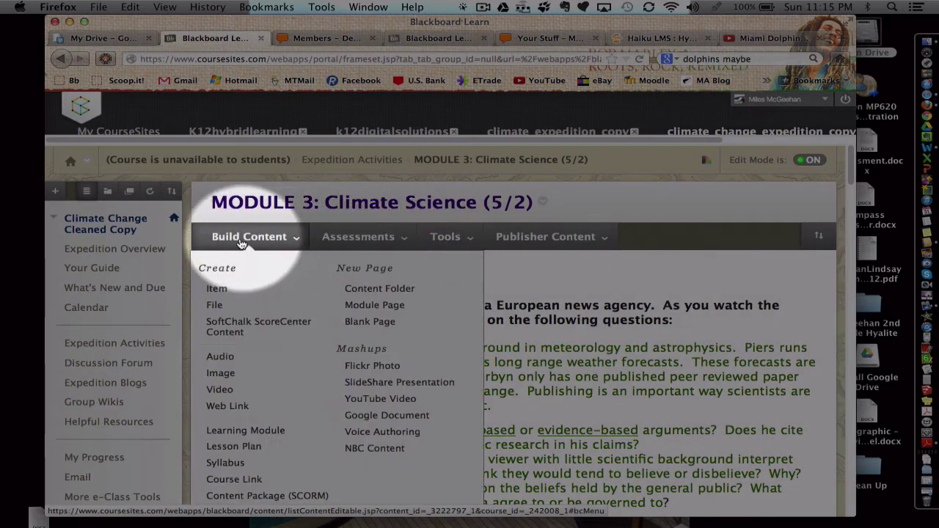
pyautogui.click(217, 289)
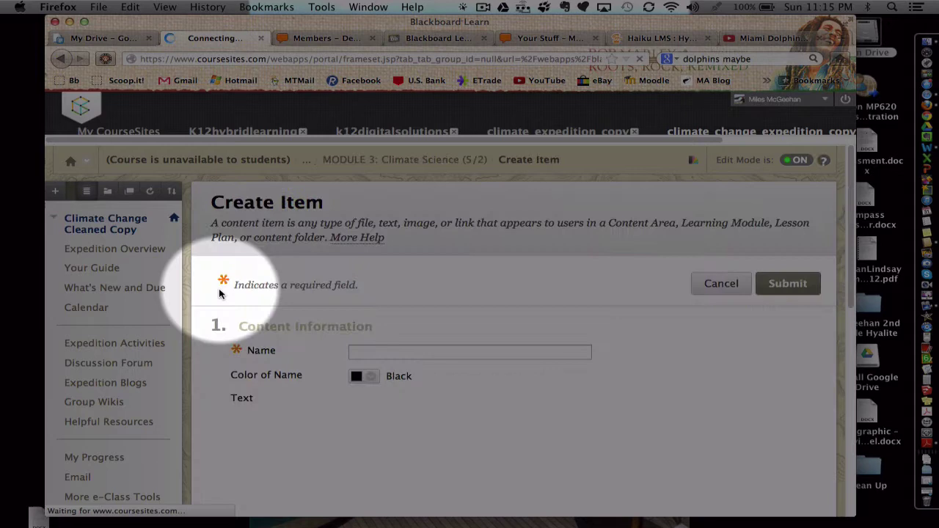
pyautogui.click(376, 354)
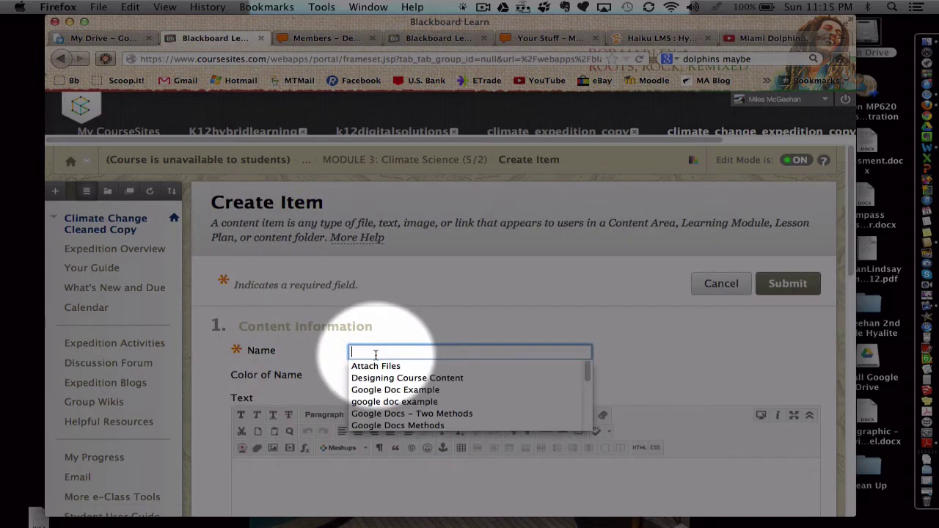
pyautogui.write('Attach')
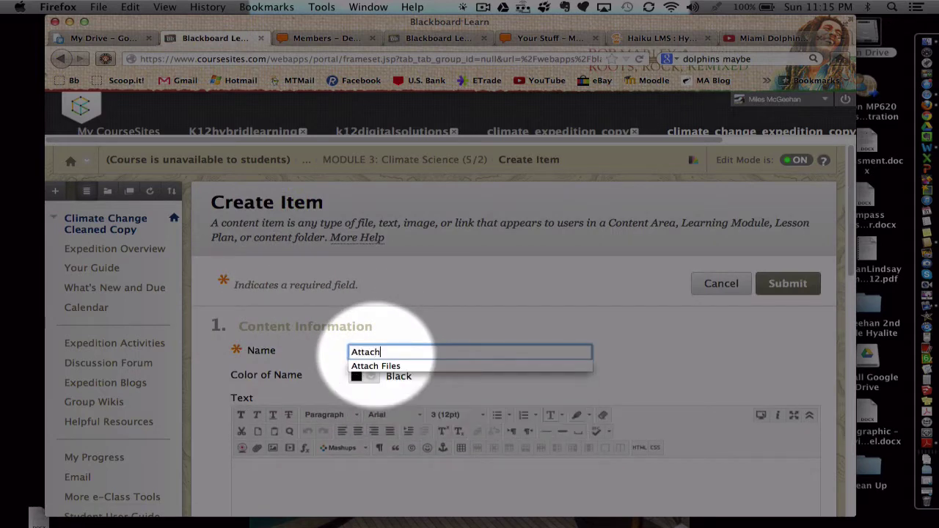
pyautogui.write(' Files Version Two')
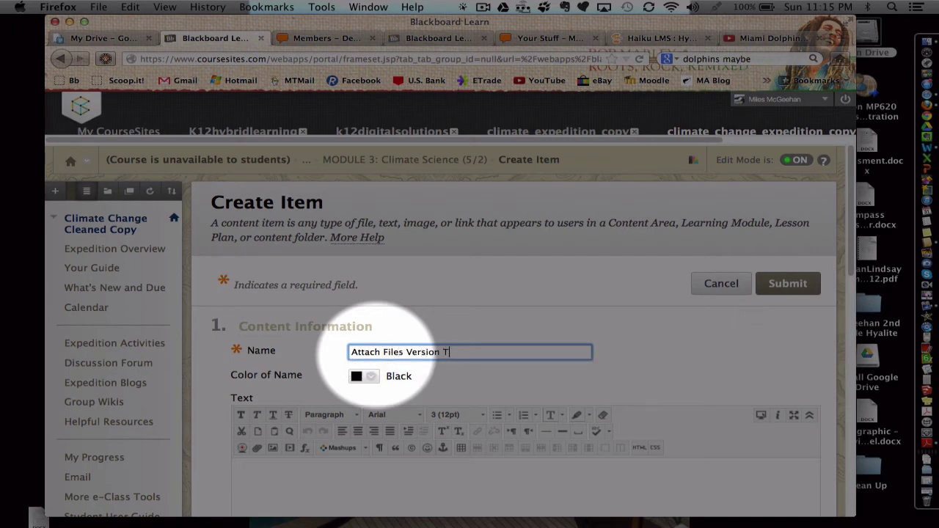
# Type 'Directions - Open the file titled' in the item's text.
pyautogui.scroll(-3, 513, 330)
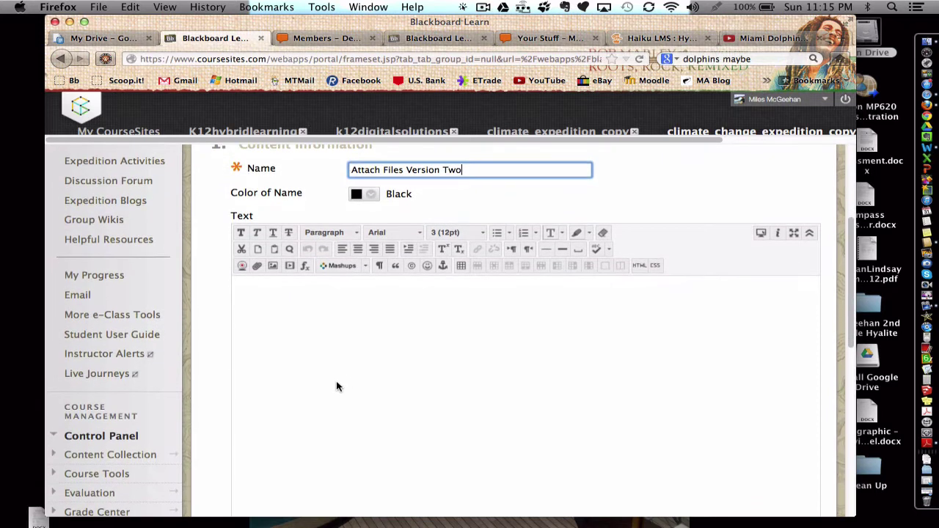
pyautogui.click(323, 333)
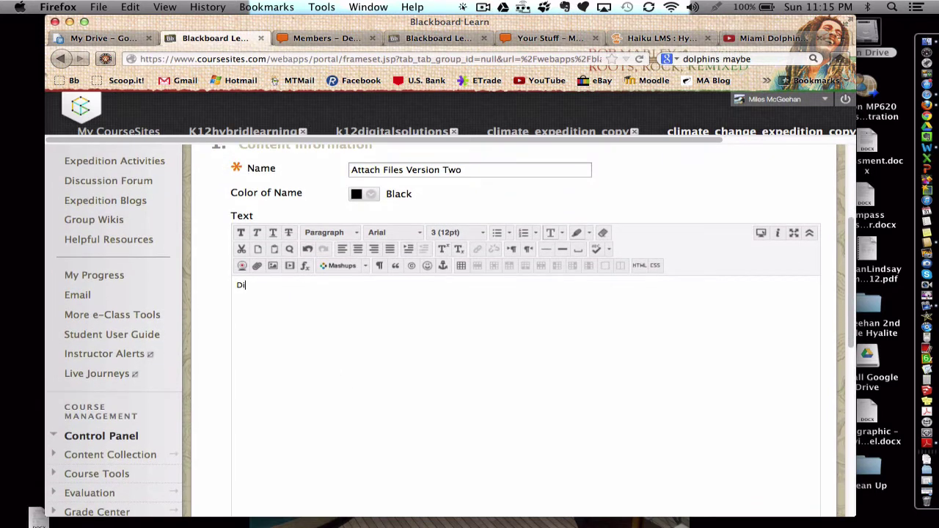
pyautogui.write('Directions - OP')
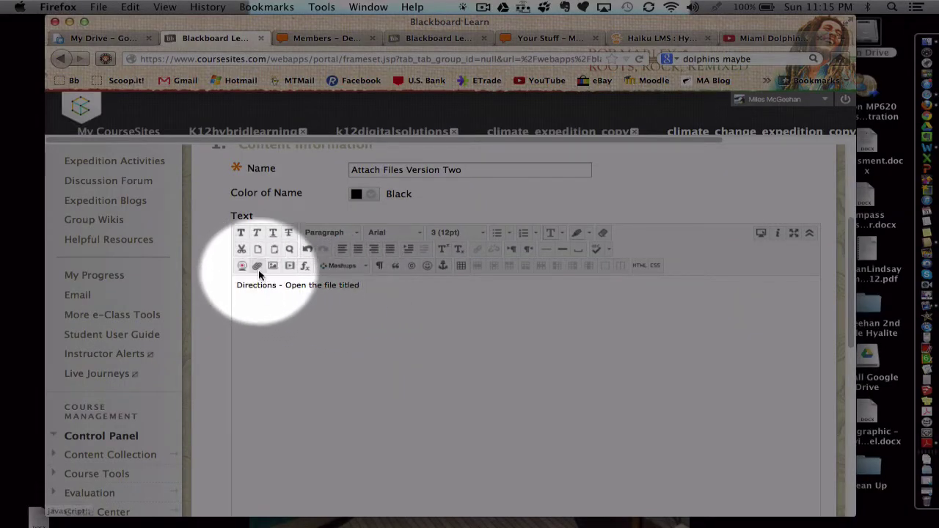
# Insert a content link to EDU 588 Hybrid Learning Syllabus.docx, named without the .docx extension.
pyautogui.click(258, 268)
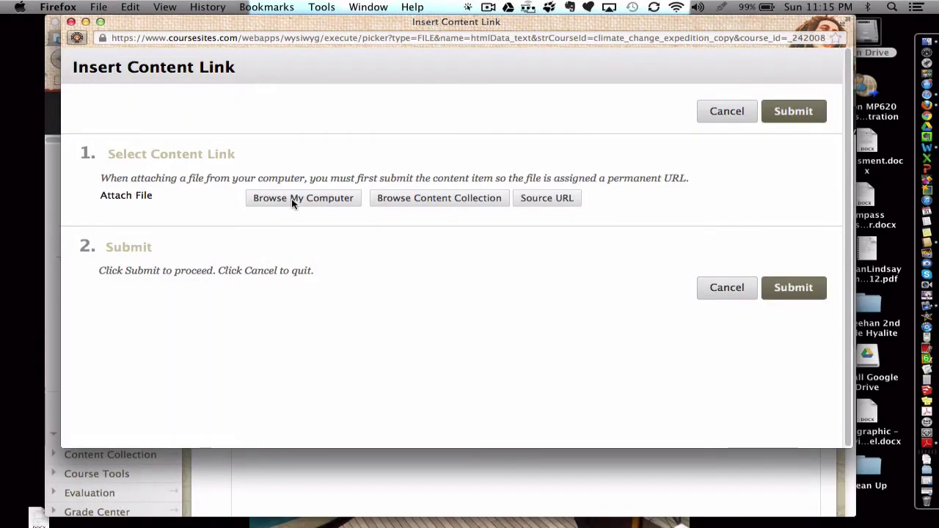
pyautogui.click(292, 203)
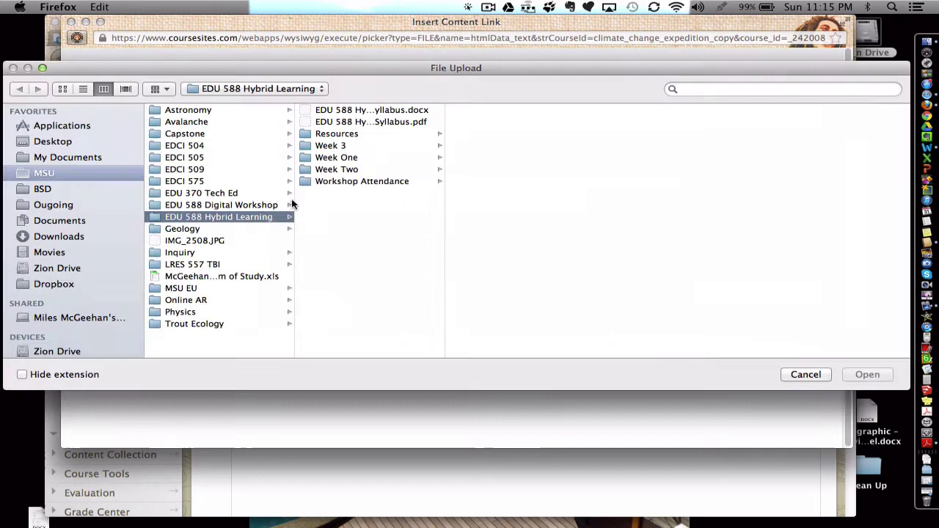
pyautogui.click(360, 110)
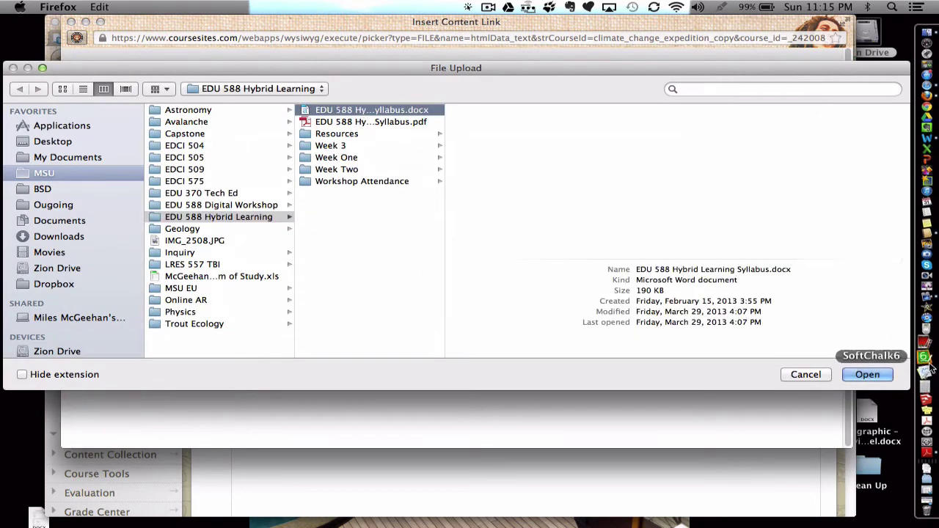
pyautogui.click(880, 377)
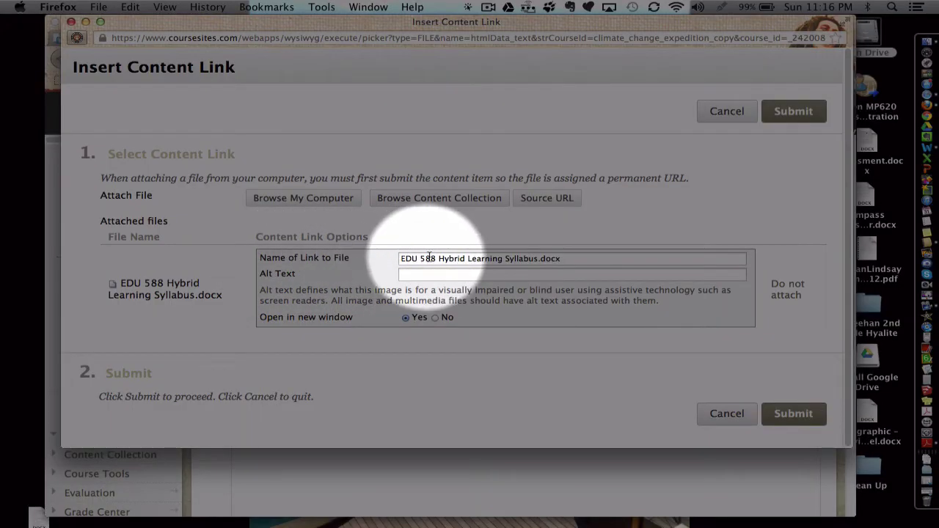
pyautogui.click(565, 259)
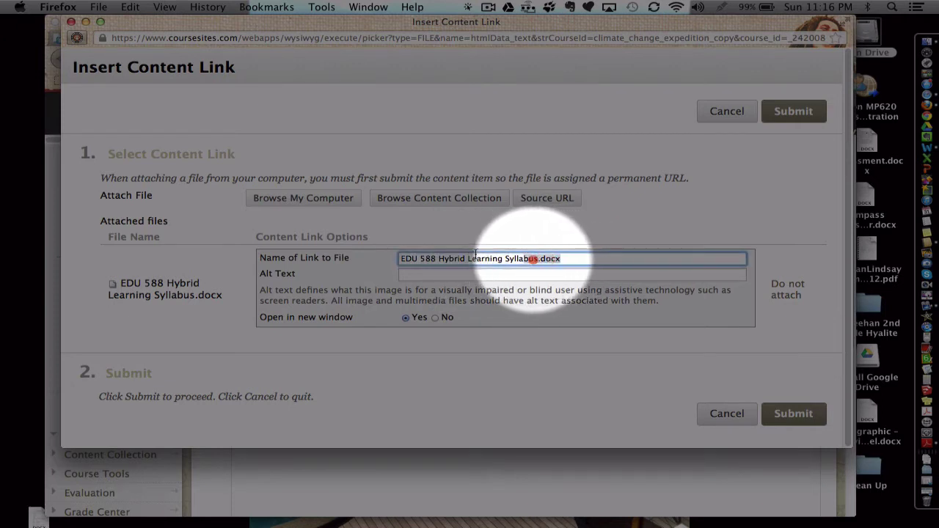
pyautogui.doubleClick(542, 259)
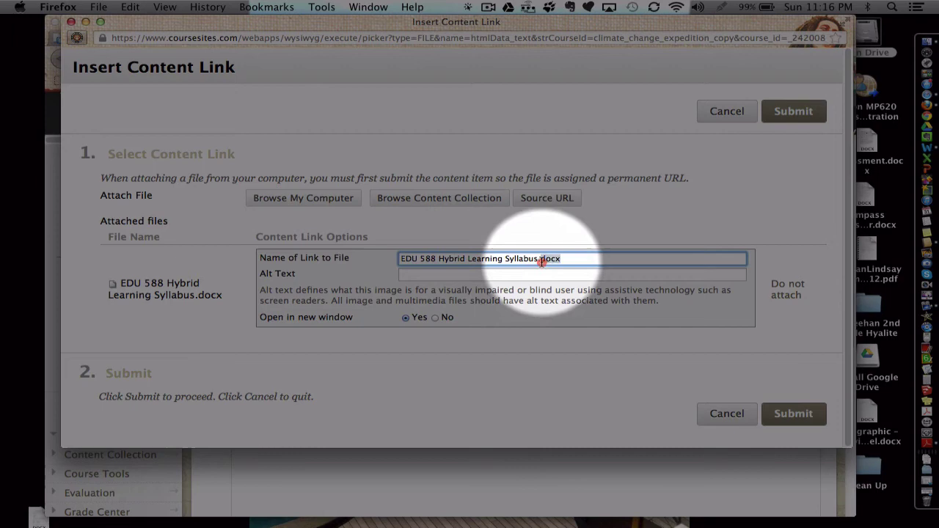
pyautogui.press('BackSpace')
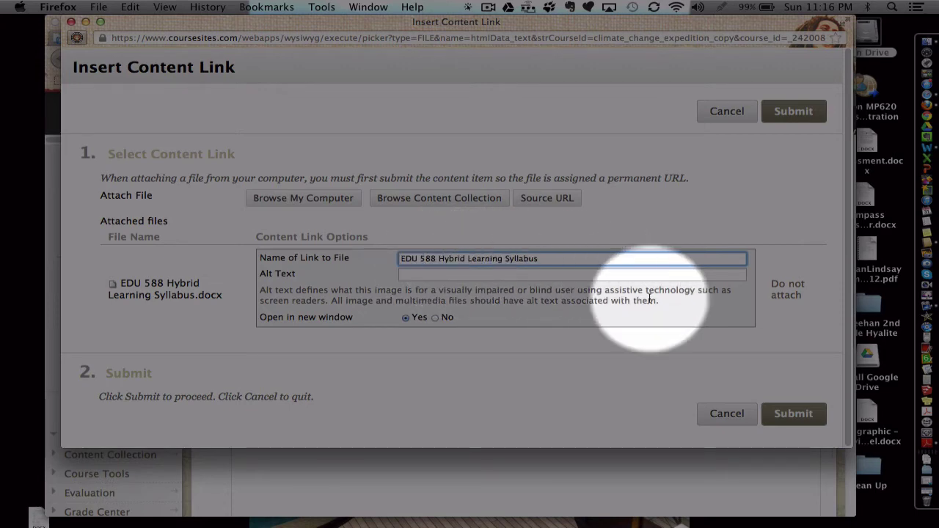
pyautogui.click(790, 414)
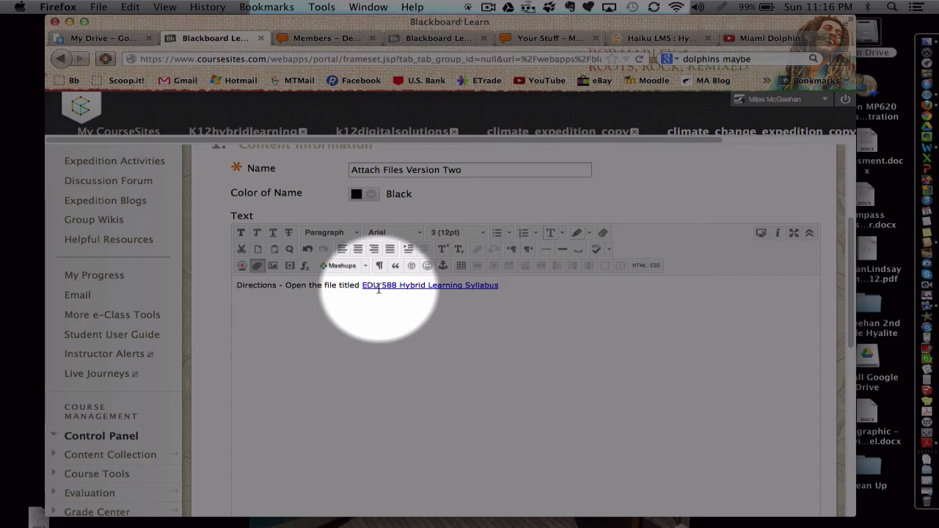
# Scroll through the item form past Attachments and Standard Options to review it.
pyautogui.scroll(-3, 484, 355)
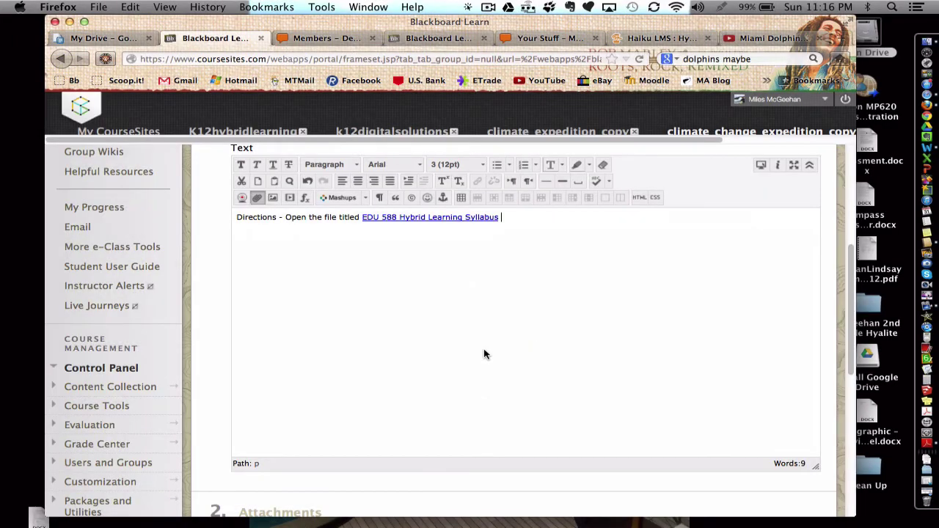
pyautogui.scroll(-10, 484, 355)
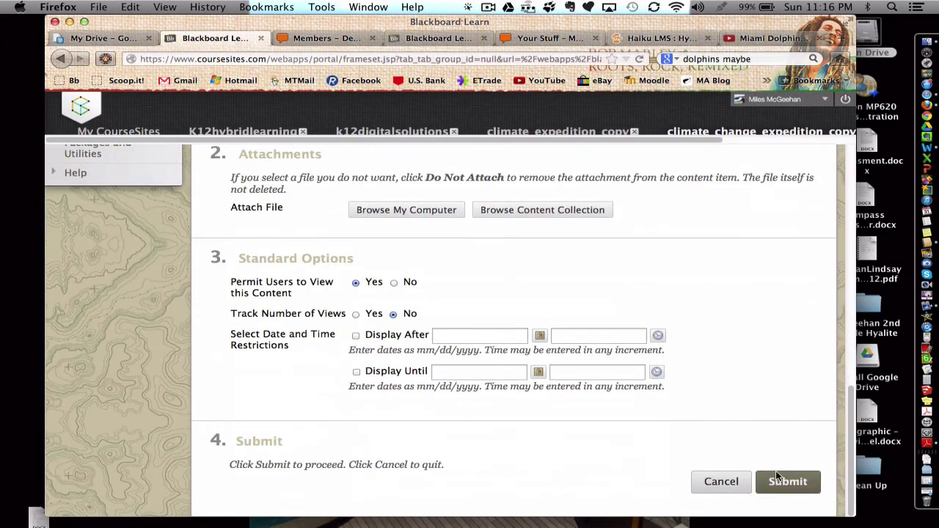
pyautogui.scroll(5, 715, 481)
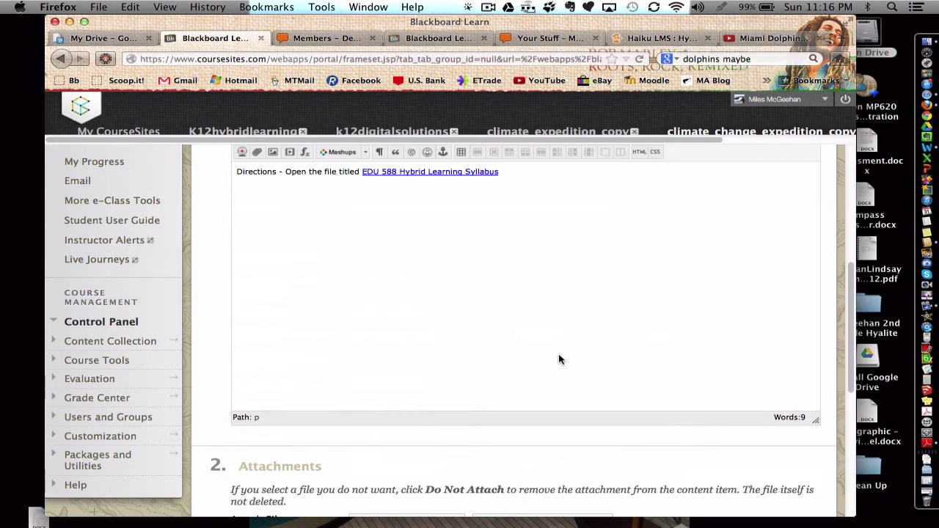
pyautogui.scroll(-5, 530, 315)
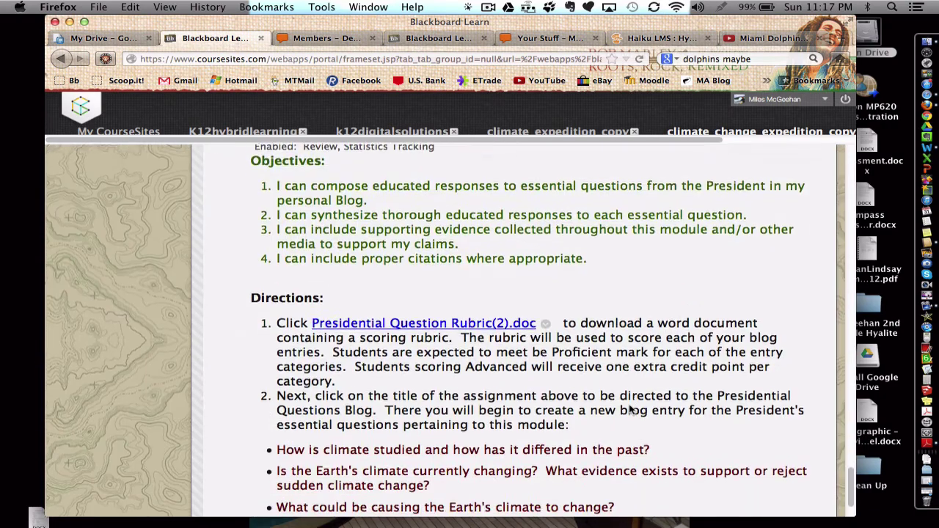
pyautogui.scroll(-1, 629, 410)
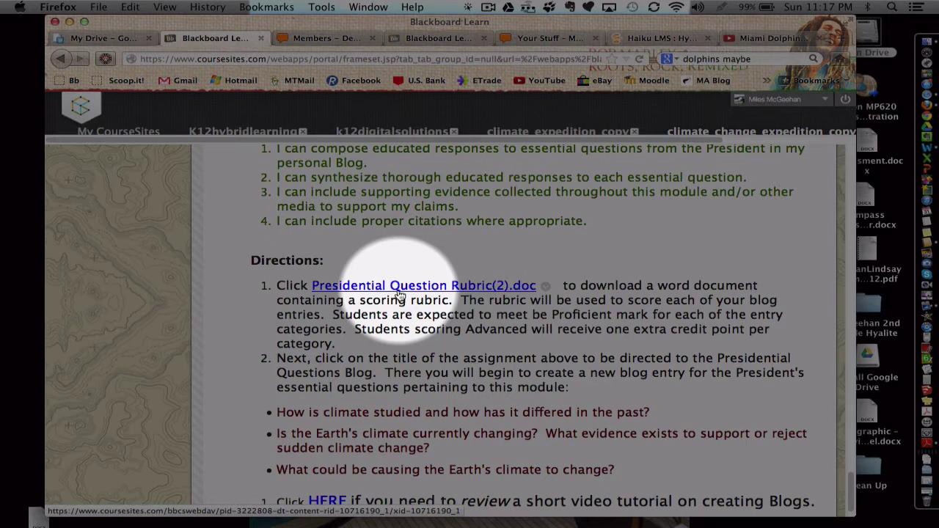